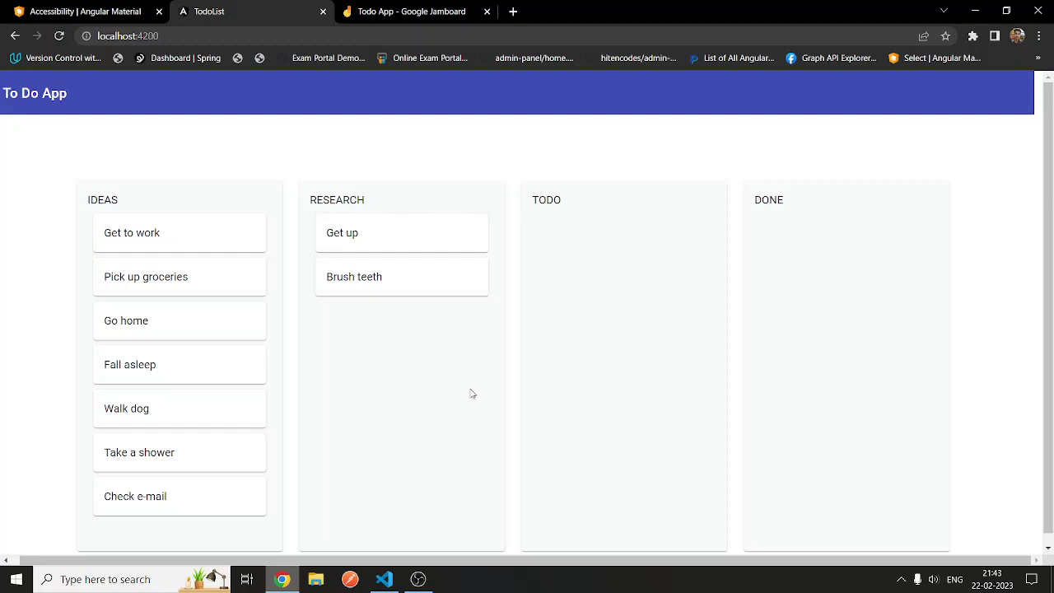
Step: View the Todo App Jamboard wireframe, collapsing the to-do-details and models folders in VS Code
click(411, 13)
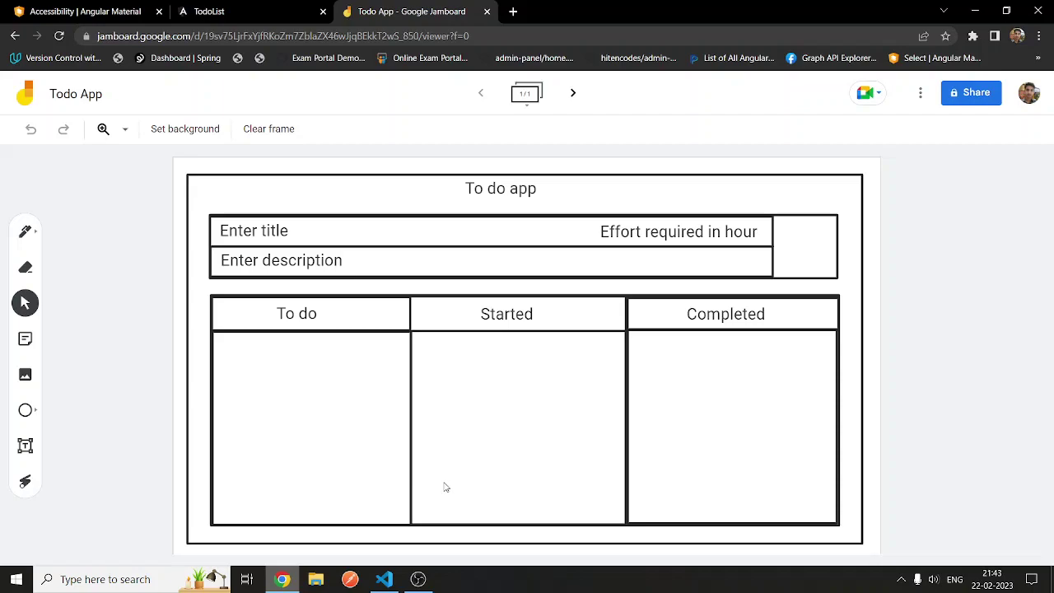
click(384, 579)
scroll(501, 296, up, 2)
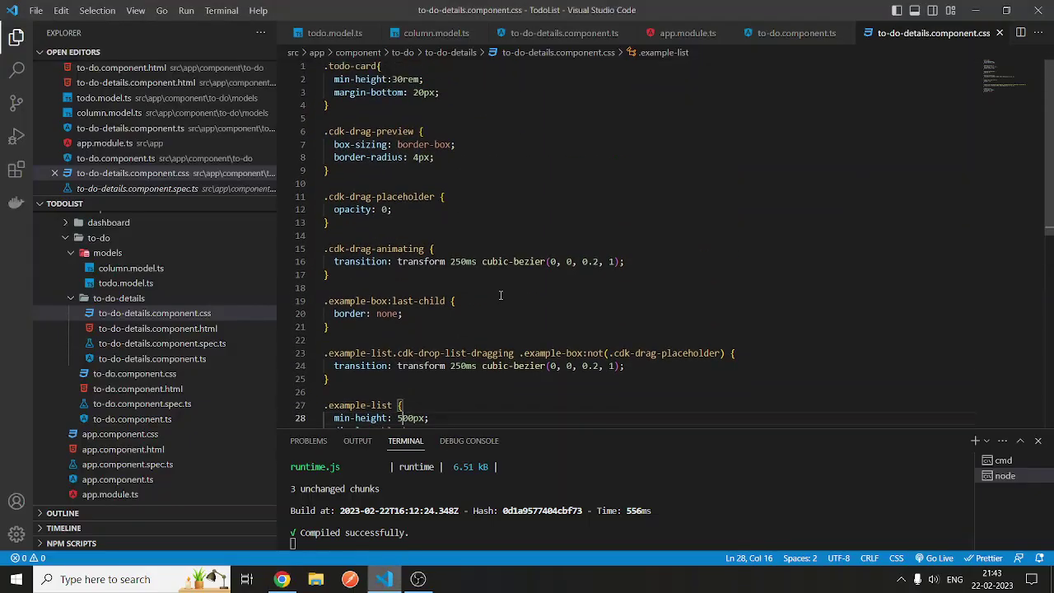
click(123, 301)
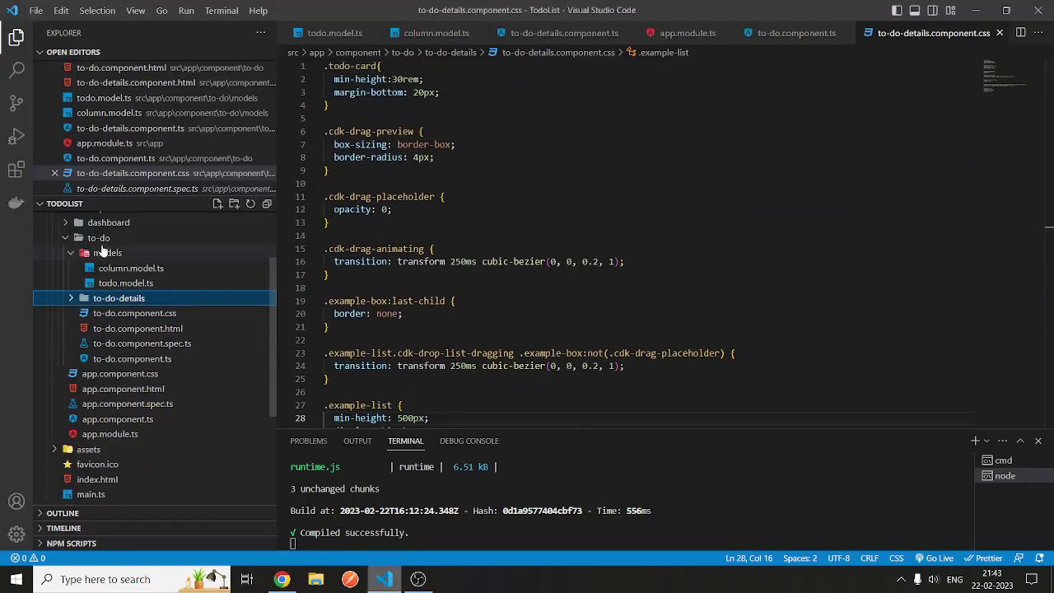
click(106, 253)
click(282, 579)
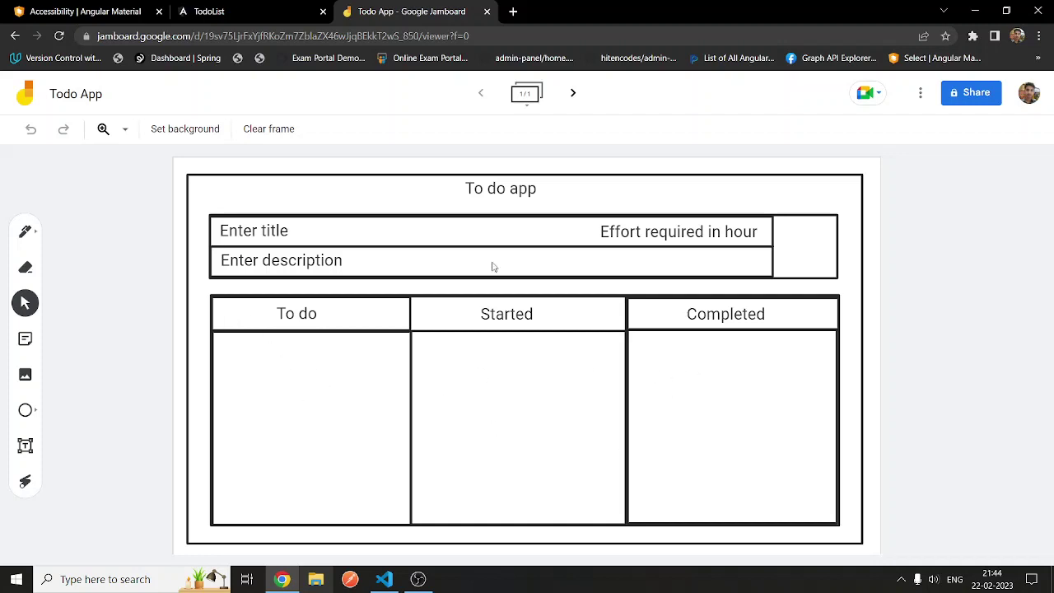
Step: Switch to the TodoList tab showing the running To Do App at localhost:4200
click(301, 12)
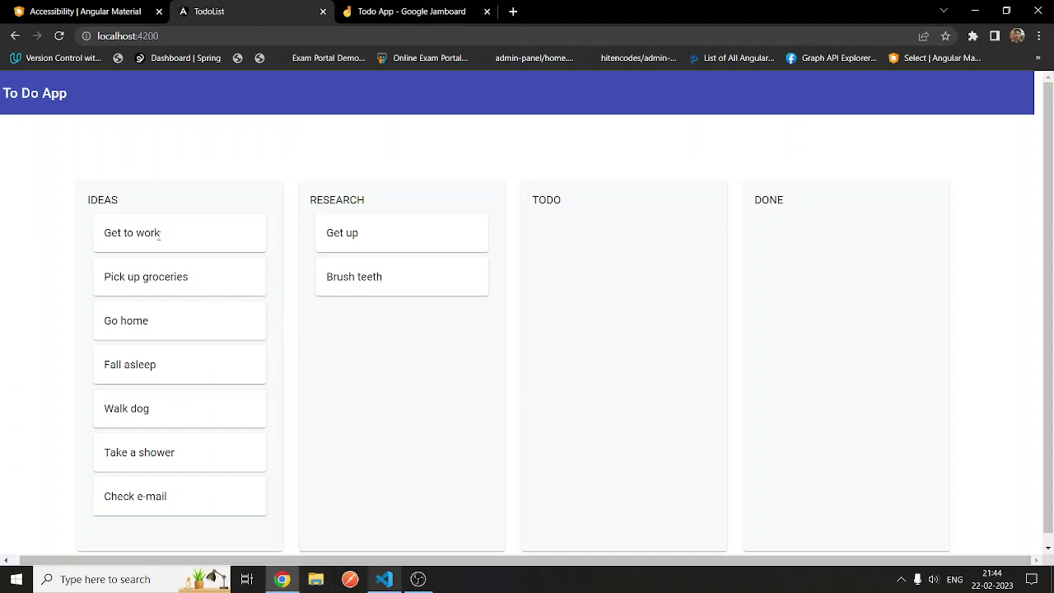
click(384, 579)
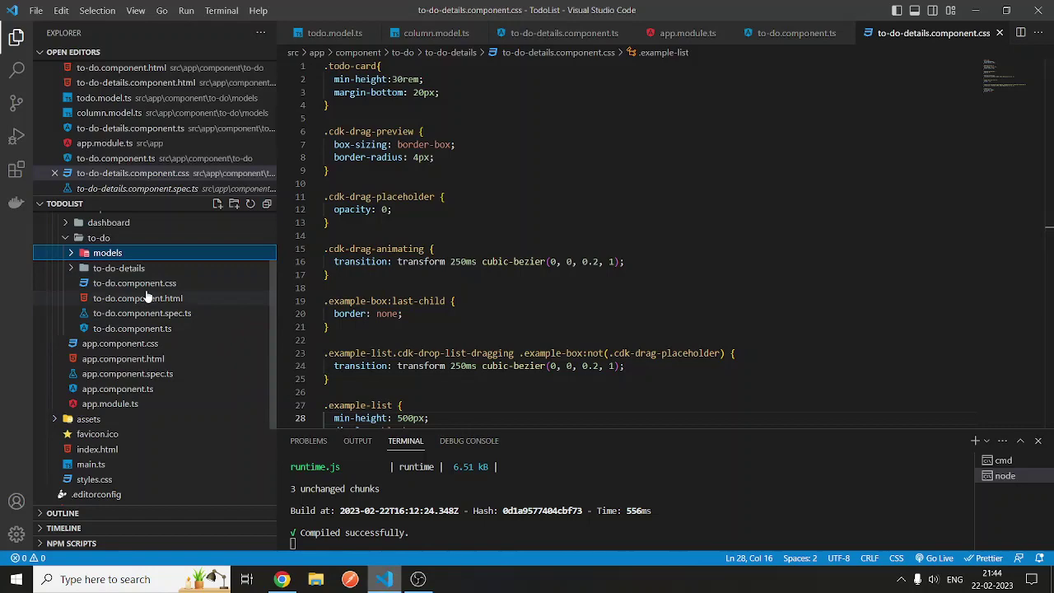
click(131, 271)
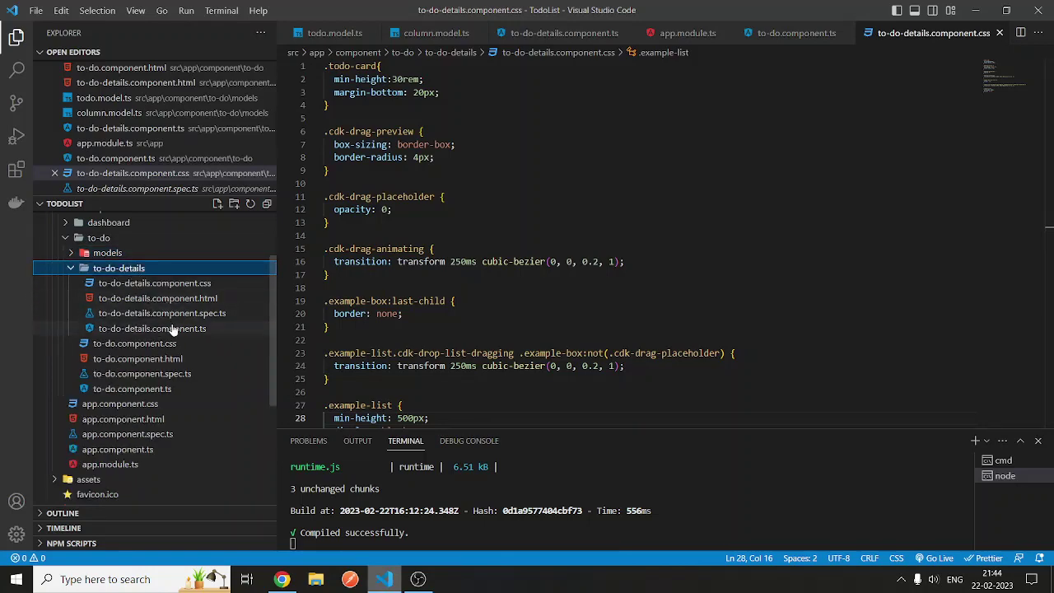
click(169, 328)
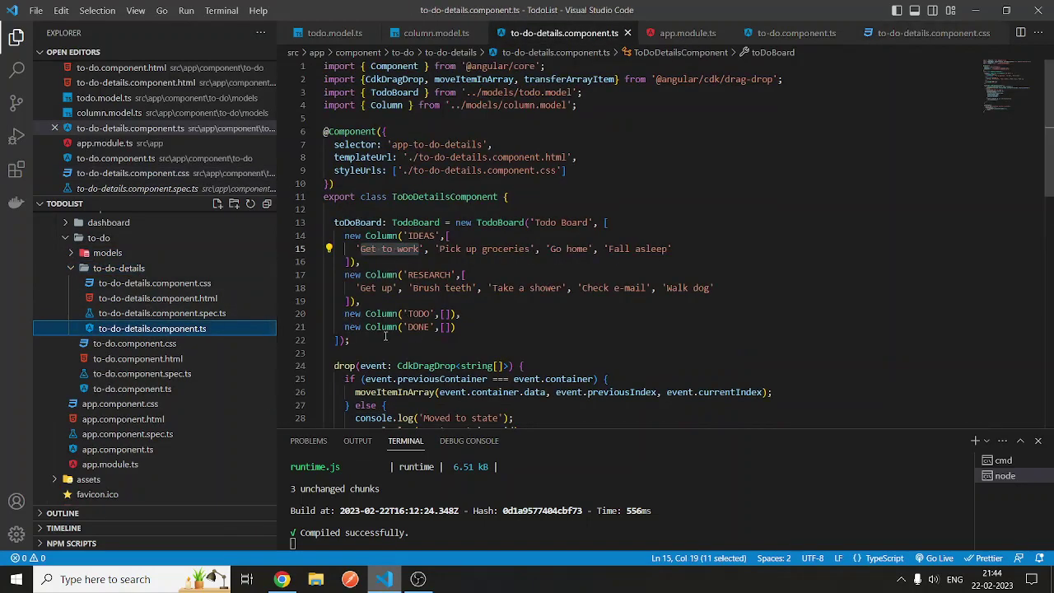
drag(735, 286, 305, 239)
click(282, 579)
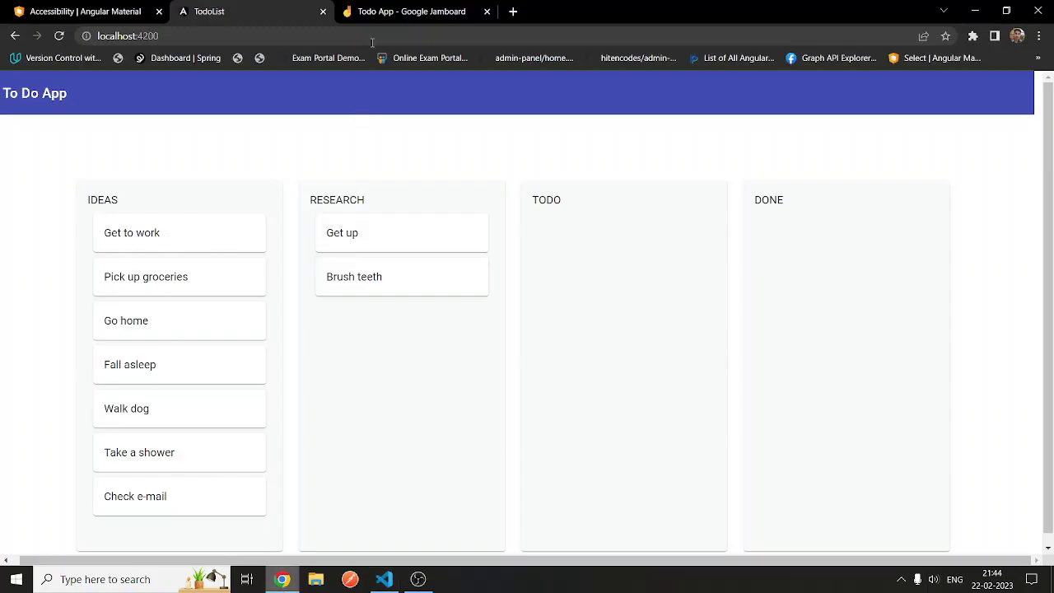
Step: Switch to the Google Jamboard tab with the empty To do, Started and Completed columns
click(412, 12)
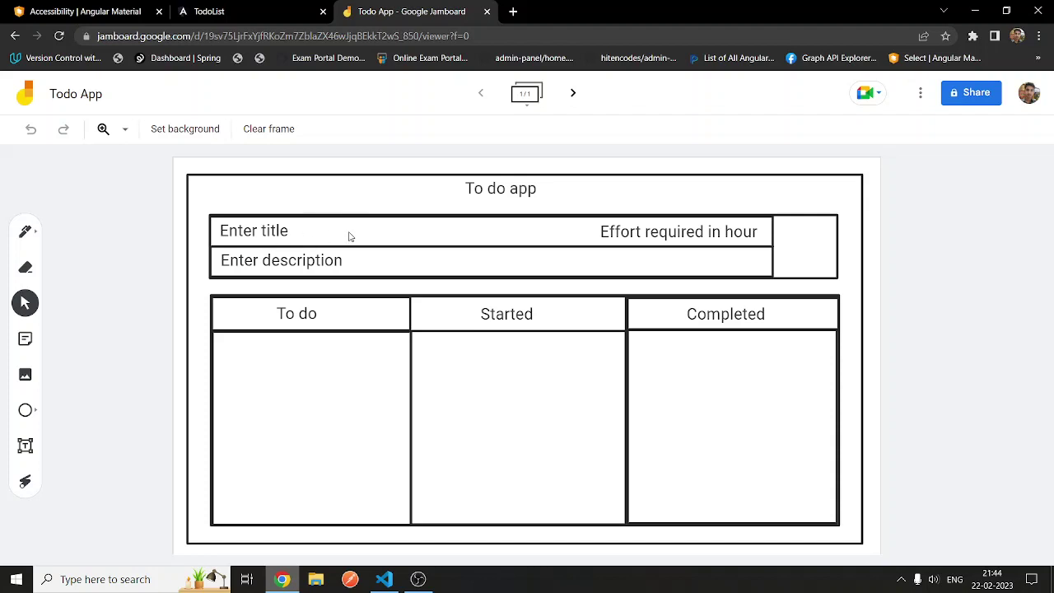
Step: Return to the TodoList tab listing the IDEAS and RESEARCH tasks
click(223, 14)
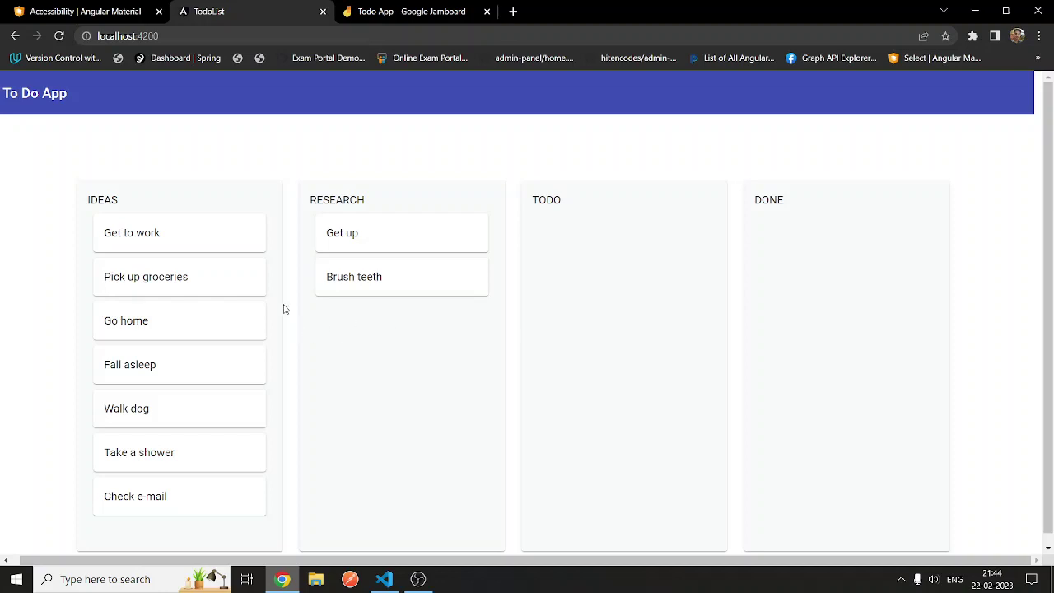
Step: Move Get to work, Fall asleep and Check e-mail into RESEARCH, keeping Get up in IDEAS
mouse_move(175, 235)
mouse_down()
mouse_move(349, 320)
mouse_move(354, 289)
mouse_move(370, 330)
mouse_move(370, 238)
mouse_up()
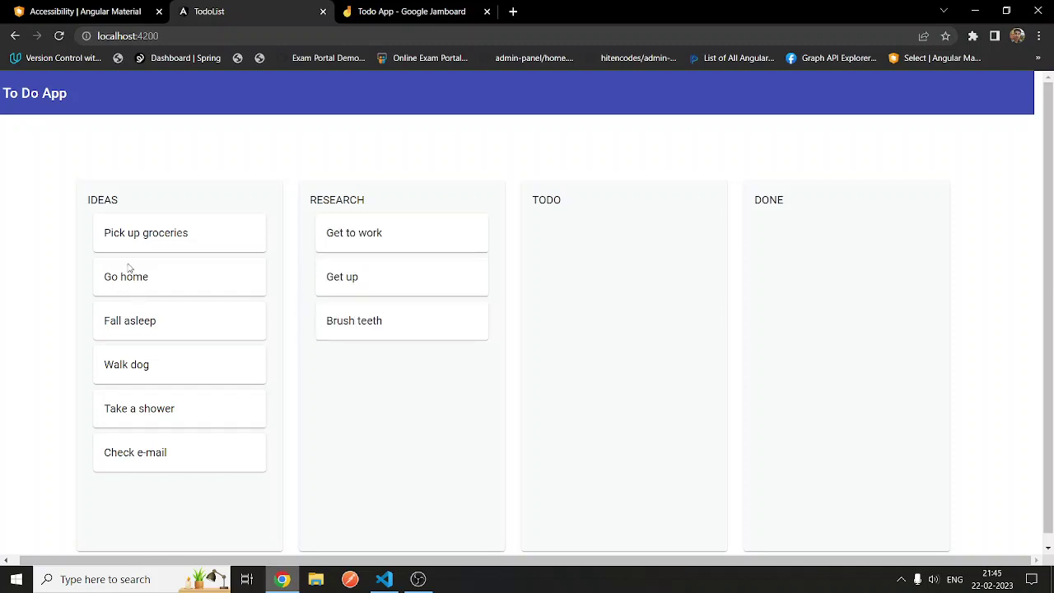
drag(148, 322, 299, 336)
drag(191, 327, 417, 393)
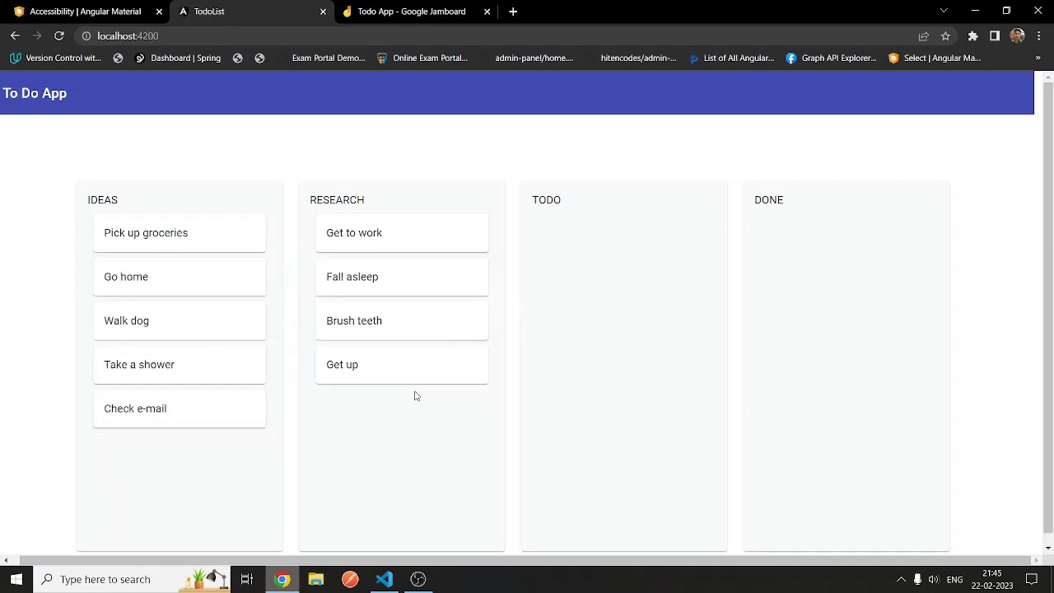
drag(206, 417, 418, 437)
drag(401, 375, 257, 403)
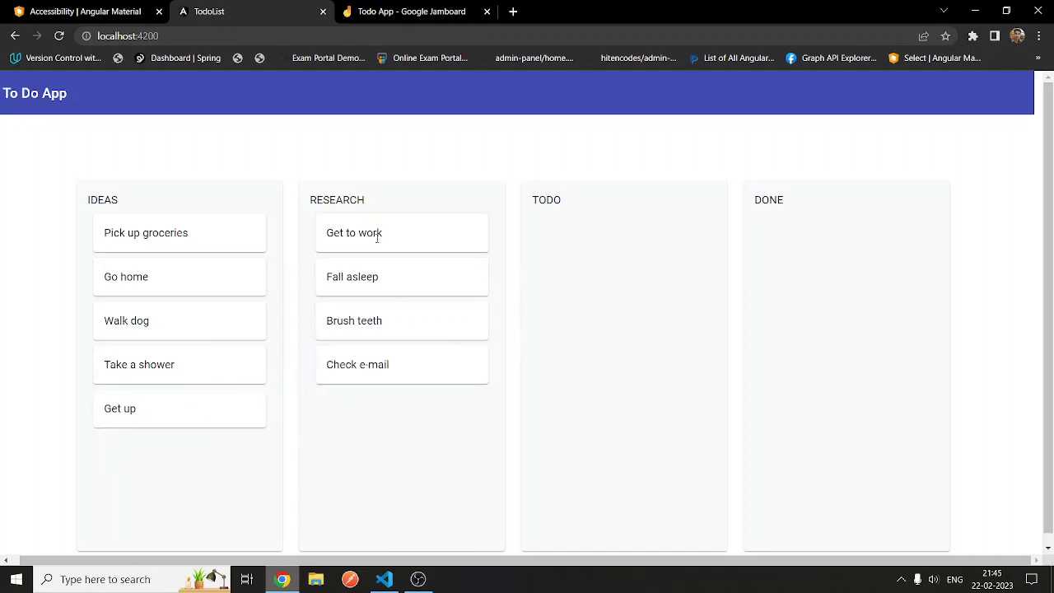
Step: Move Fall asleep through TODO into DONE so it auto-deletes
drag(383, 288, 507, 280)
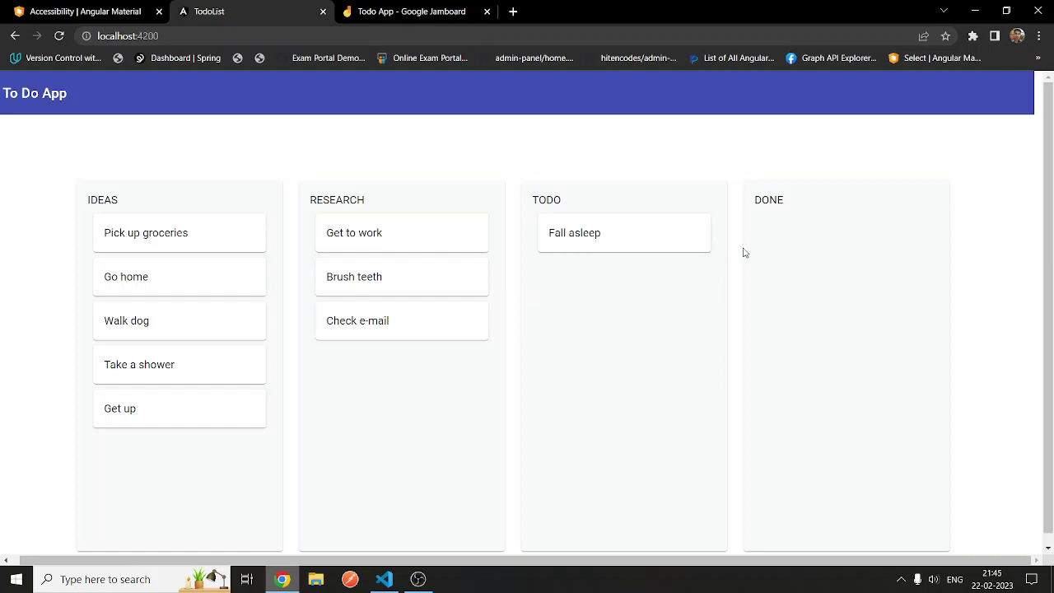
drag(617, 242, 834, 249)
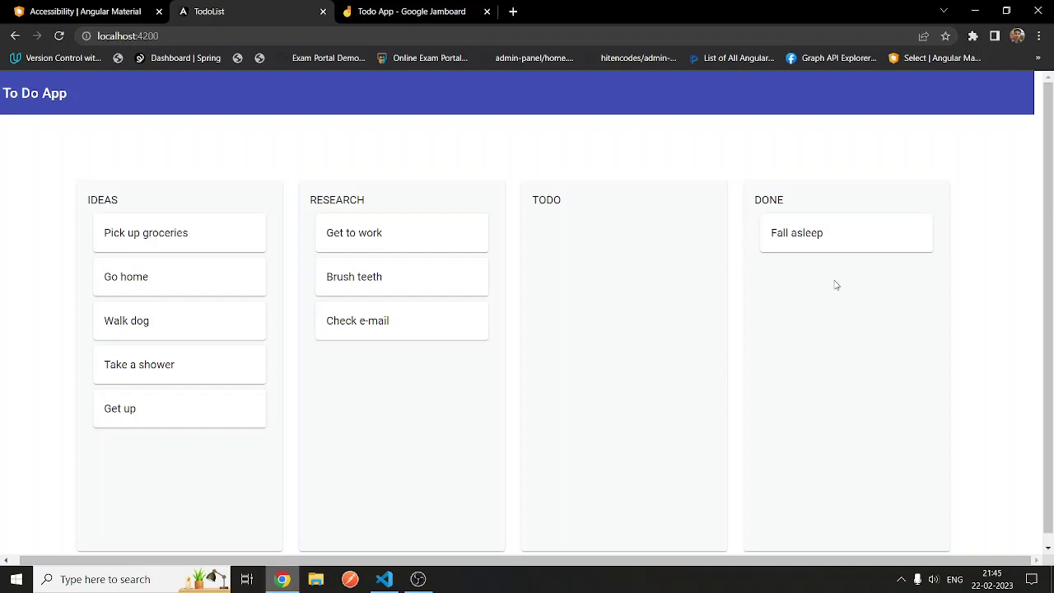
scroll(836, 288, down, 1)
Step: Inspect deleteTask in VS Code, selecting the 20 in the 20000 ms setInterval delay
click(399, 579)
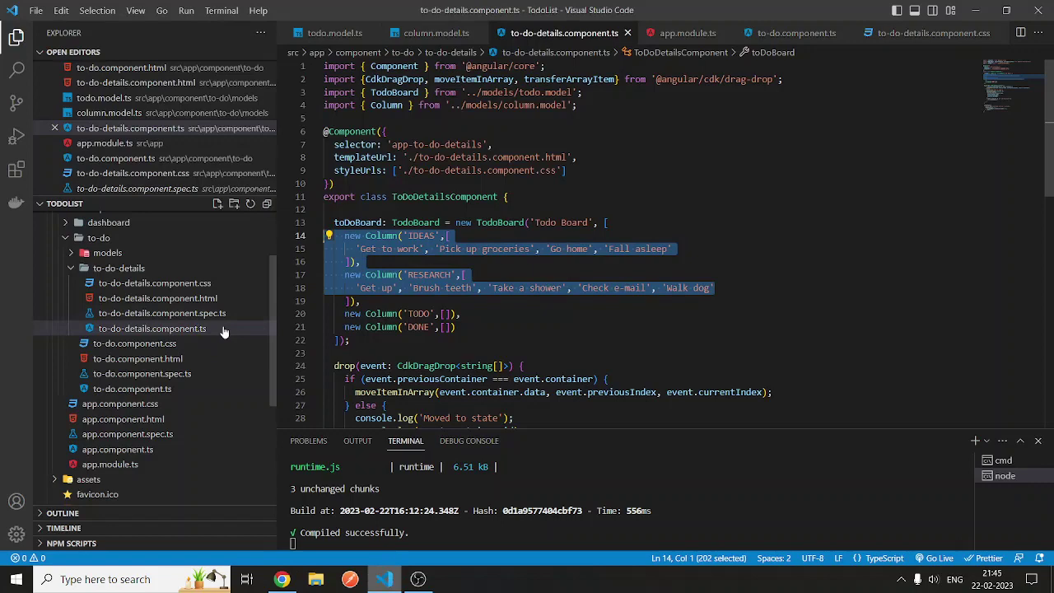
scroll(514, 305, down, 7)
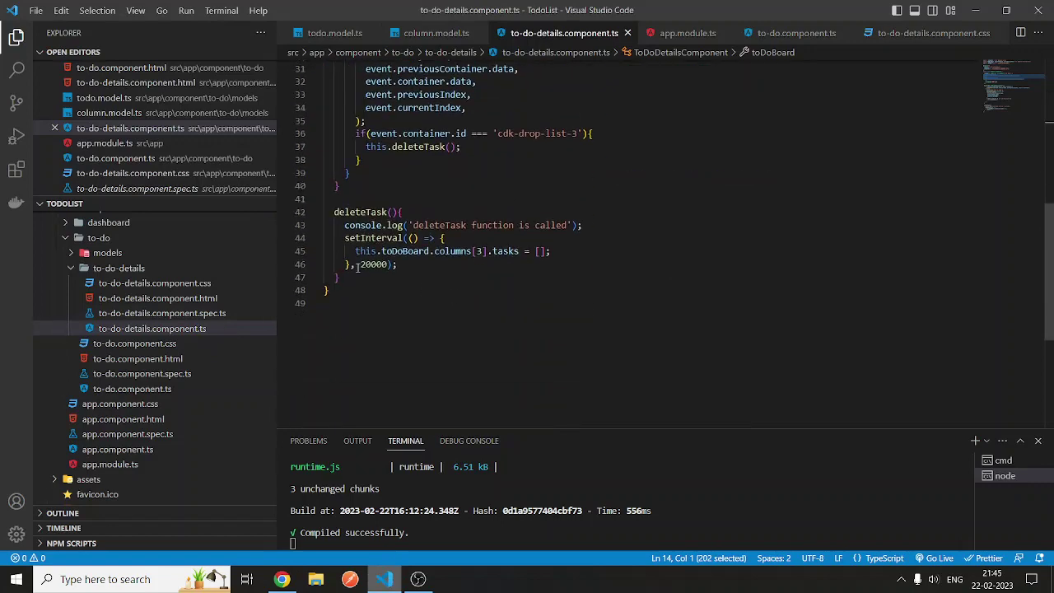
click(359, 265)
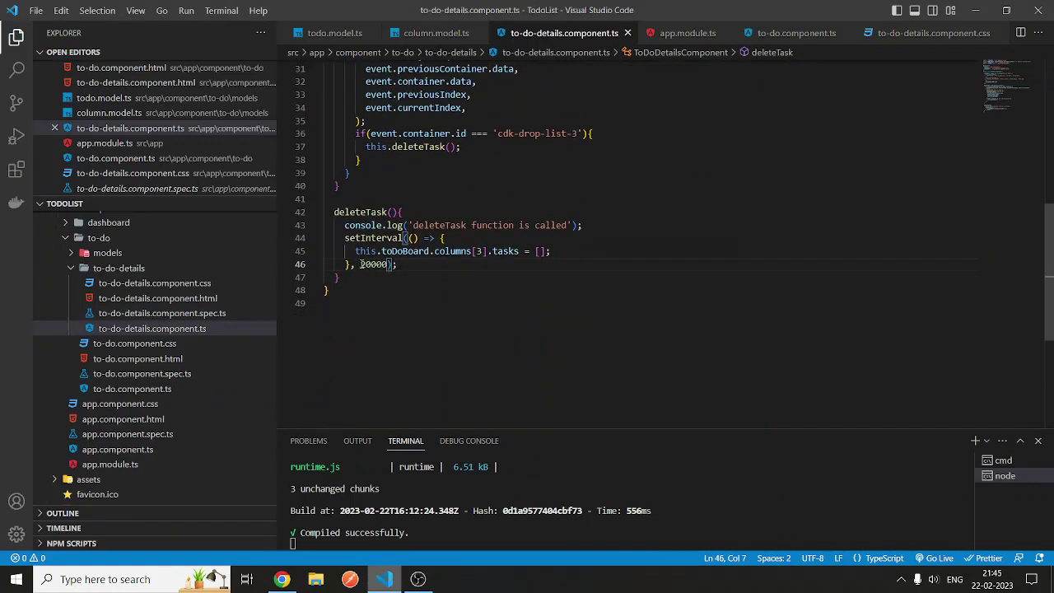
drag(360, 265, 373, 264)
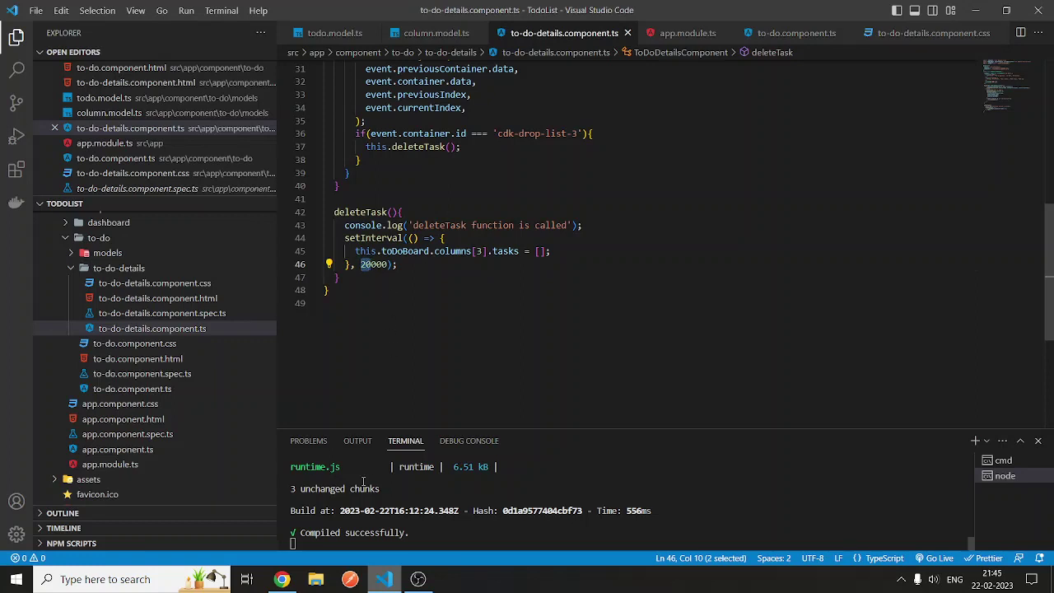
click(280, 579)
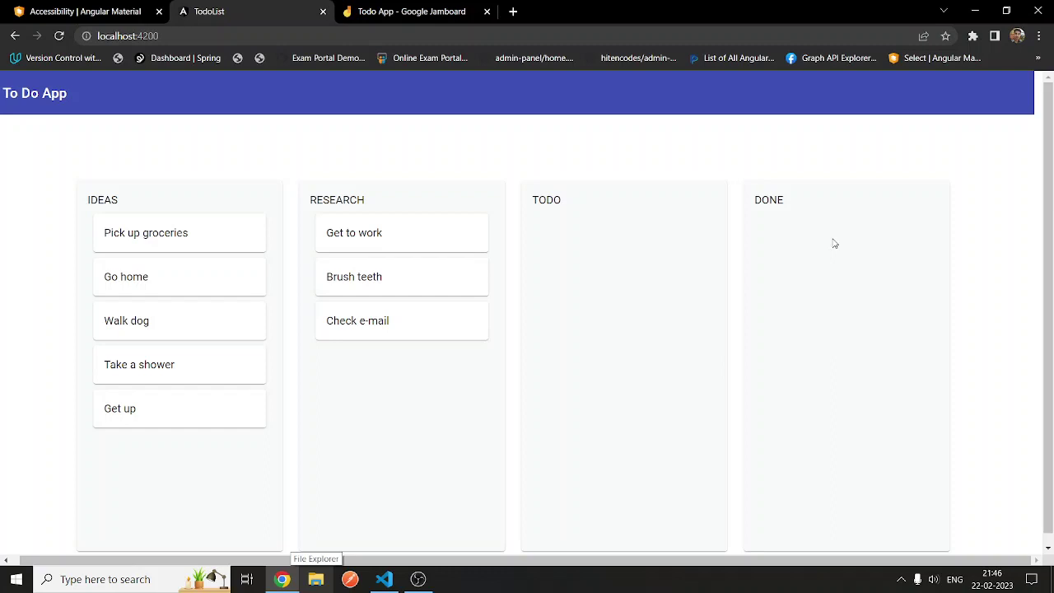
Step: Drag Get to work and Check e-mail into TODO, and Go home and Take a shower into RESEARCH
drag(469, 247, 626, 256)
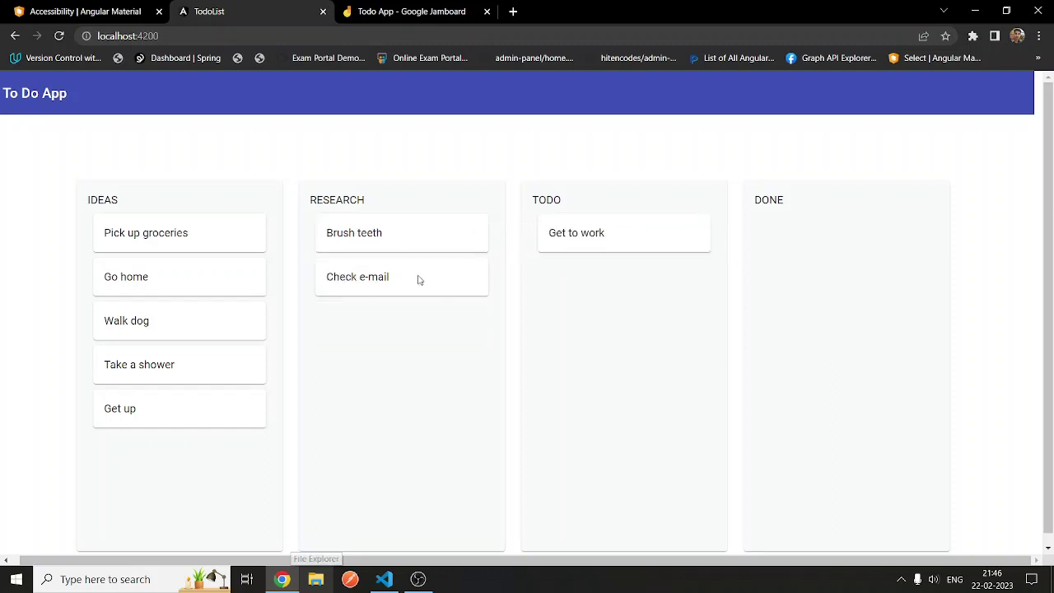
drag(238, 282, 408, 323)
drag(207, 322, 398, 334)
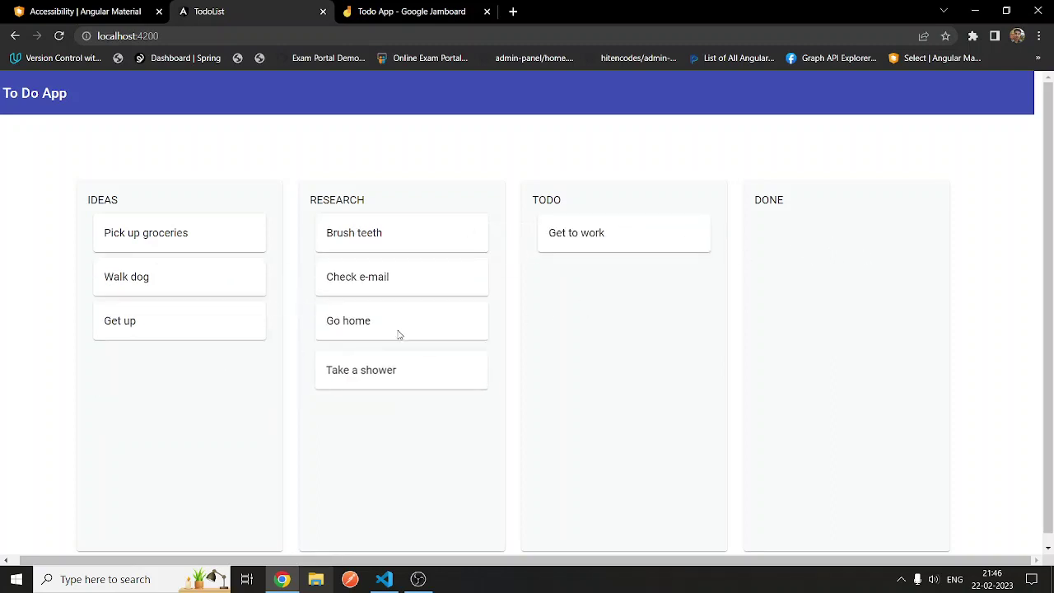
drag(397, 280, 607, 296)
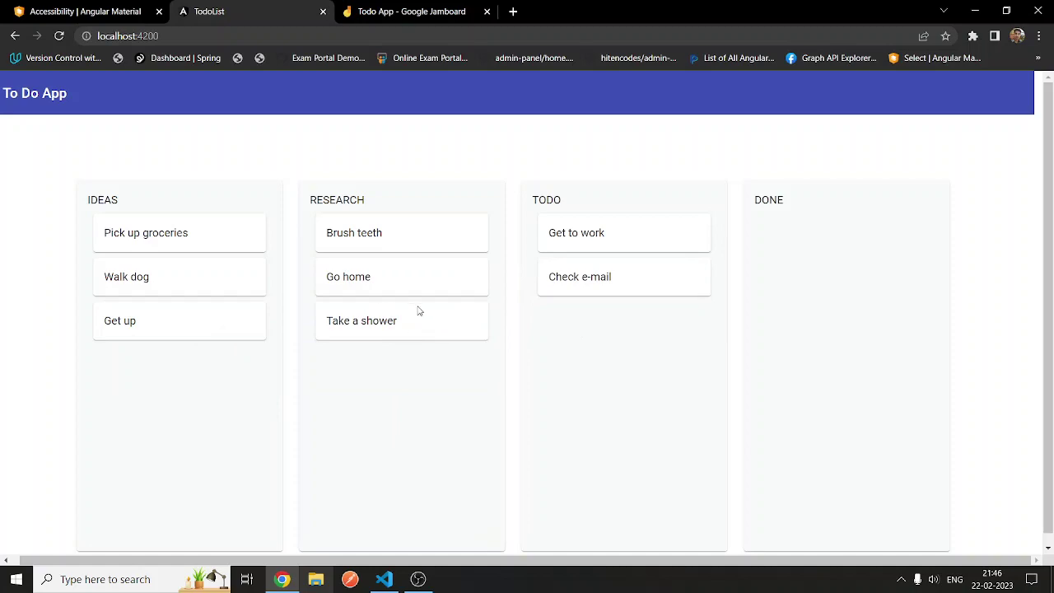
Step: Check the toDoBoard column definitions in VS Code, then drag Get to work into DONE
click(384, 579)
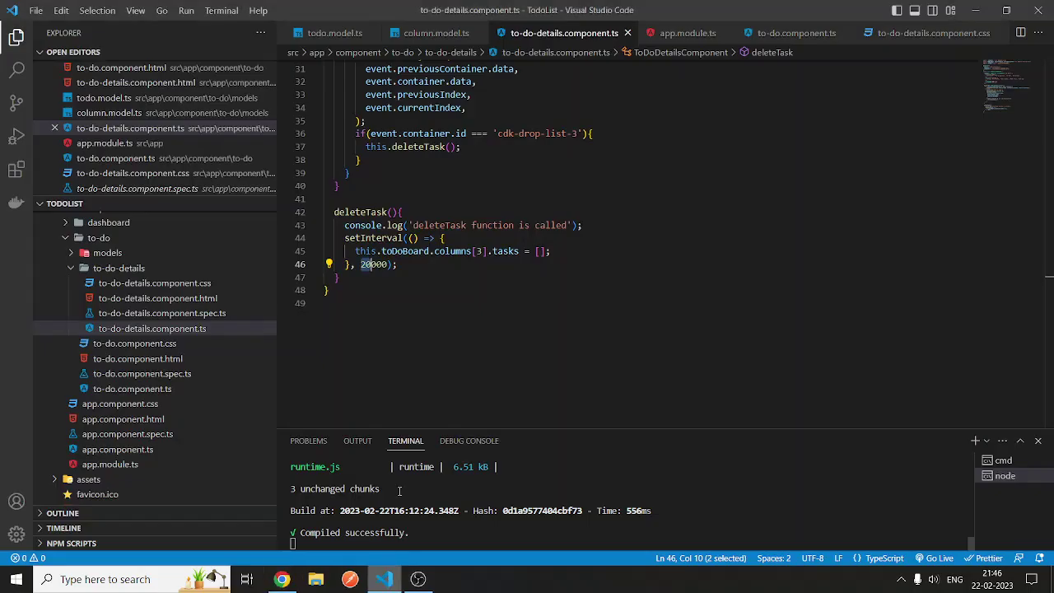
scroll(428, 309, up, 6)
scroll(428, 310, up, 2)
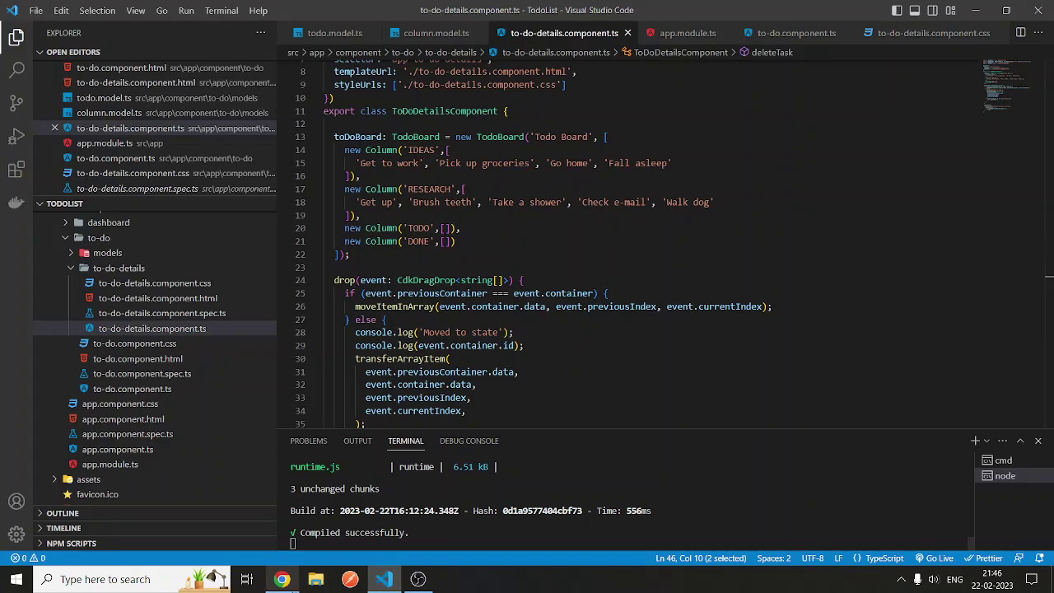
click(282, 579)
drag(643, 233, 855, 344)
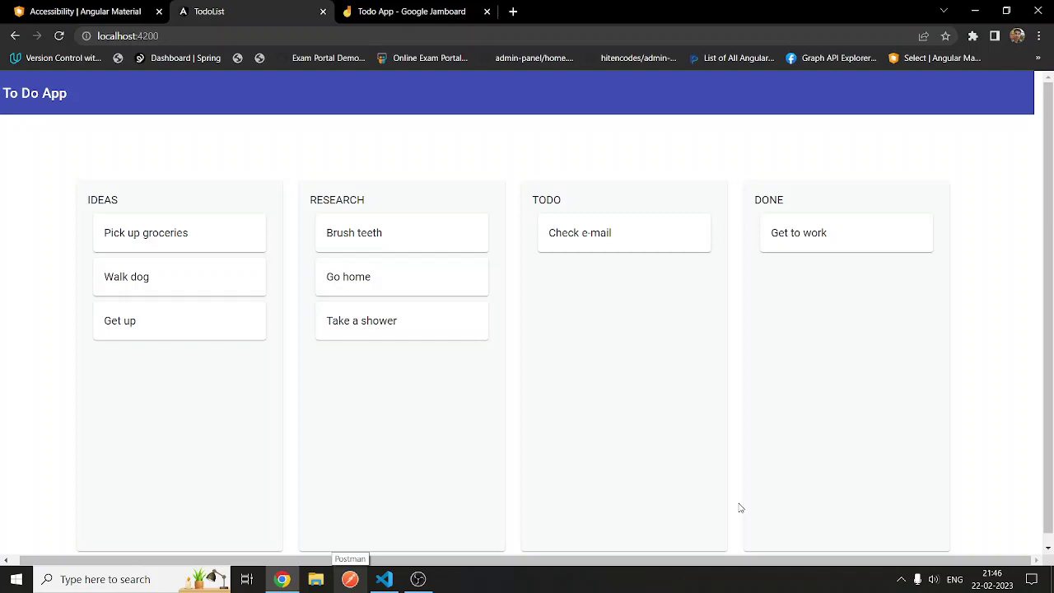
Step: Drag Check e-mail from TODO into DONE and glance at the code in VS Code
scroll(991, 502, down, 1)
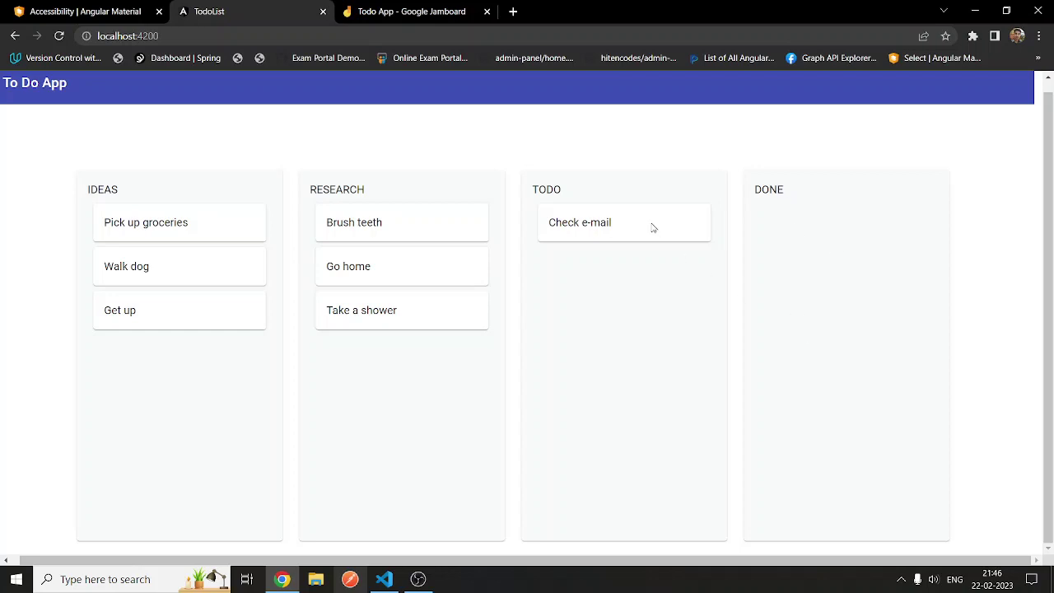
drag(653, 227, 872, 371)
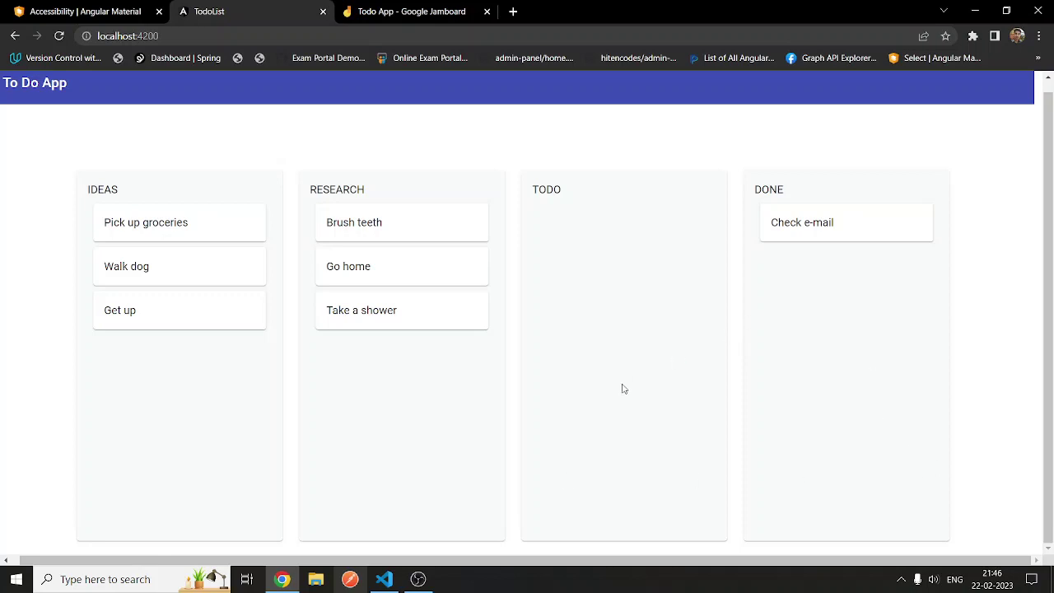
click(384, 579)
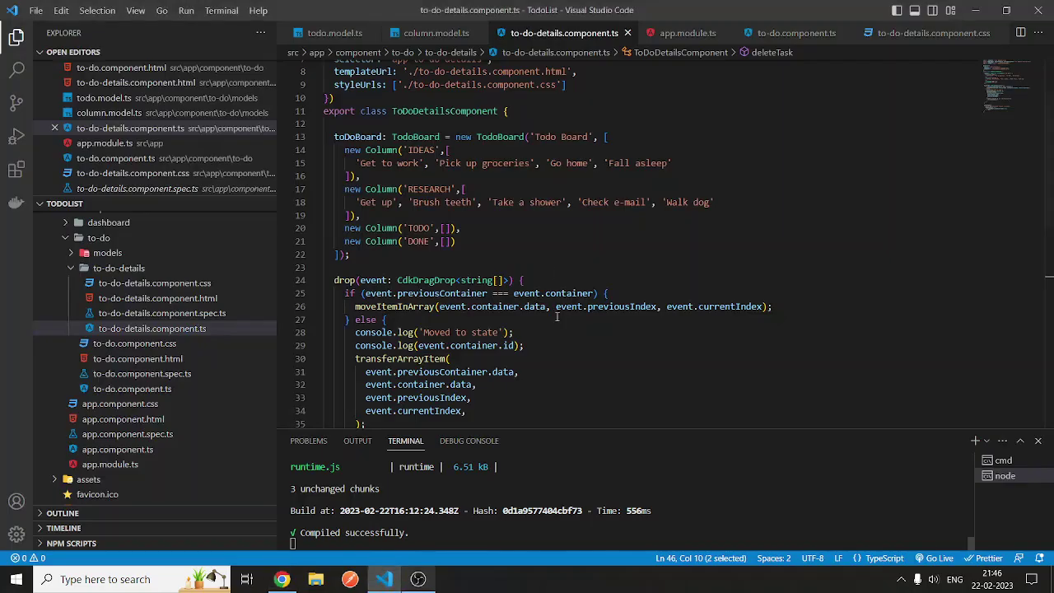
click(282, 579)
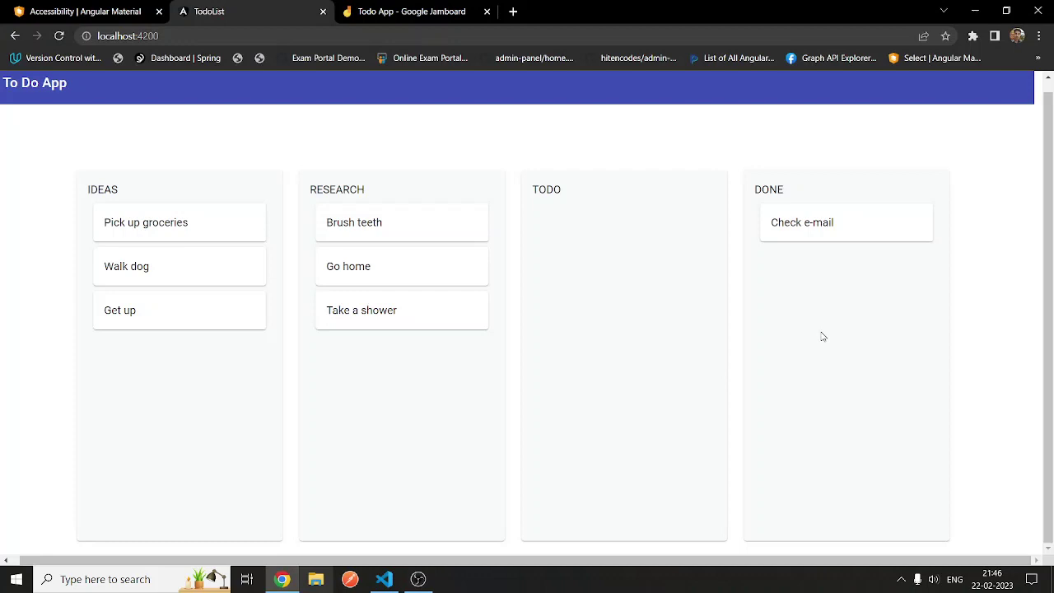
Step: Switch to the Google Jamboard tab showing the Todo App mockup
click(793, 224)
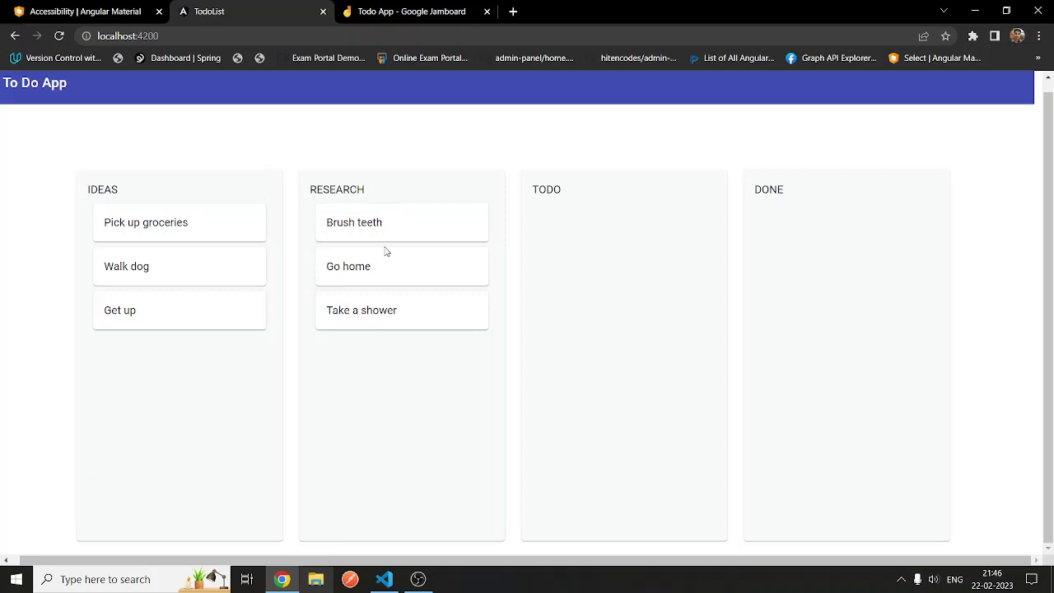
drag(630, 561, 622, 561)
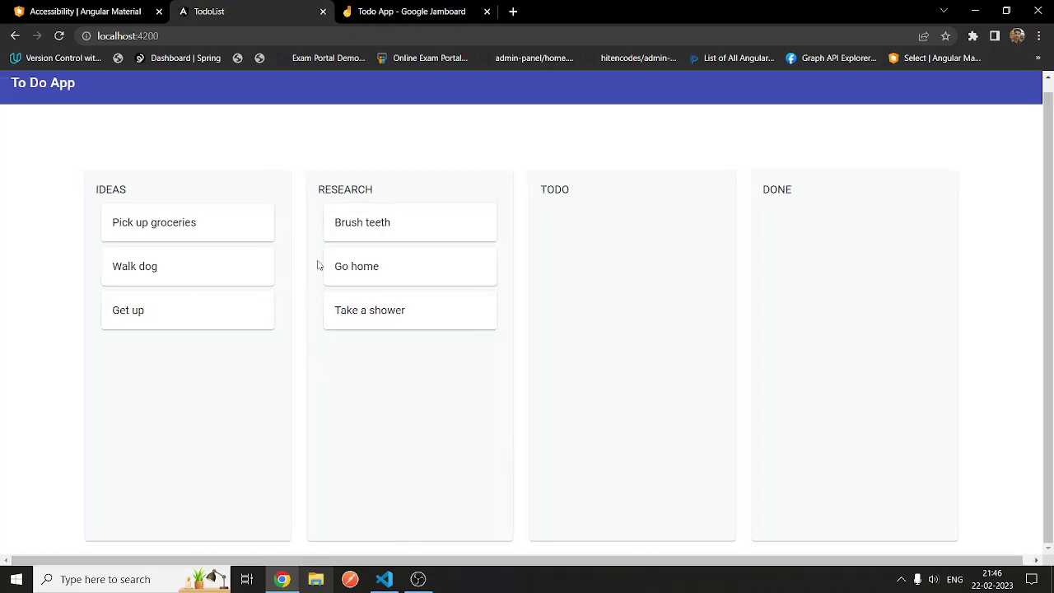
click(384, 14)
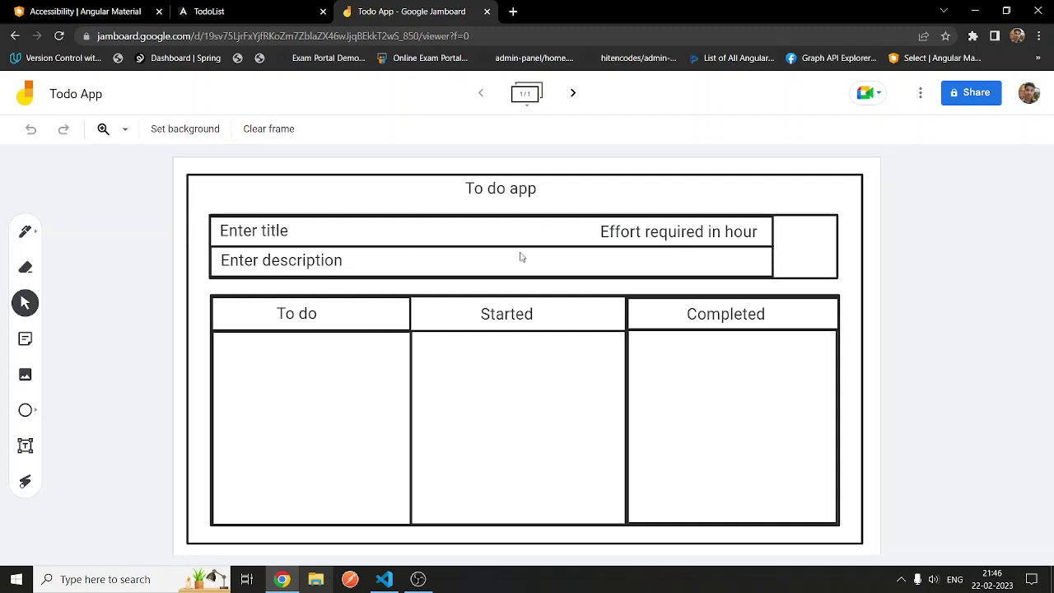
Step: Return to the TodoList tab showing six tasks across IDEAS and RESEARCH
click(213, 10)
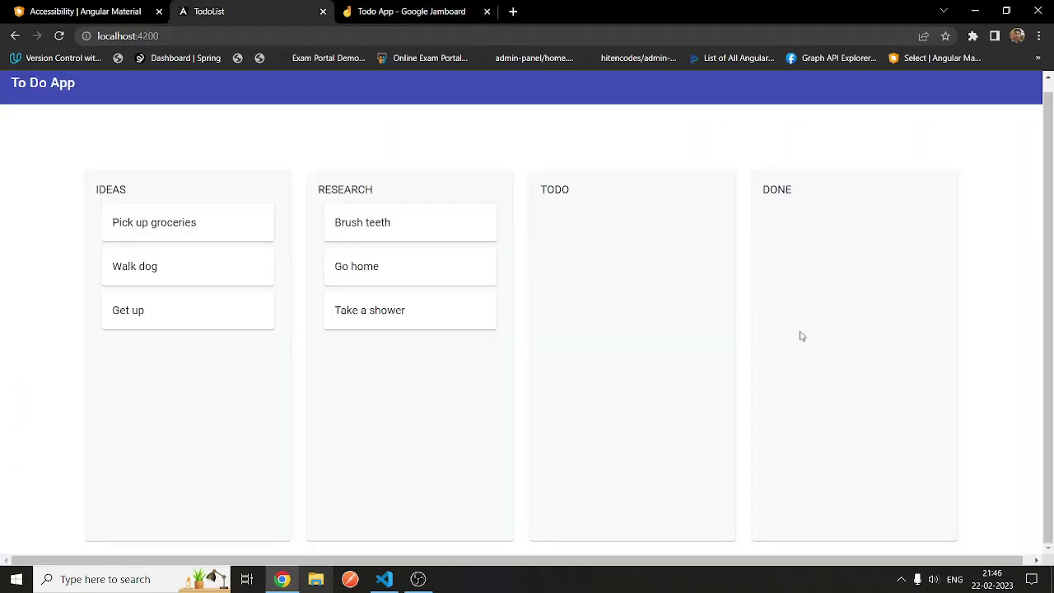